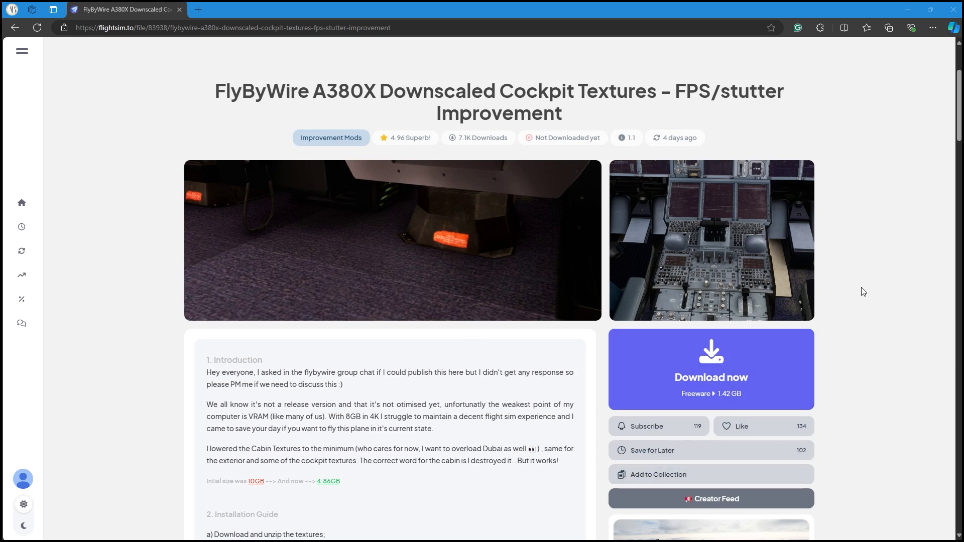
Step: Read the texture mod's installation guide and open the flybywire-aircraft-a380-842 folder in K:\FS2020\Community
scroll(346, 337, "down", 3)
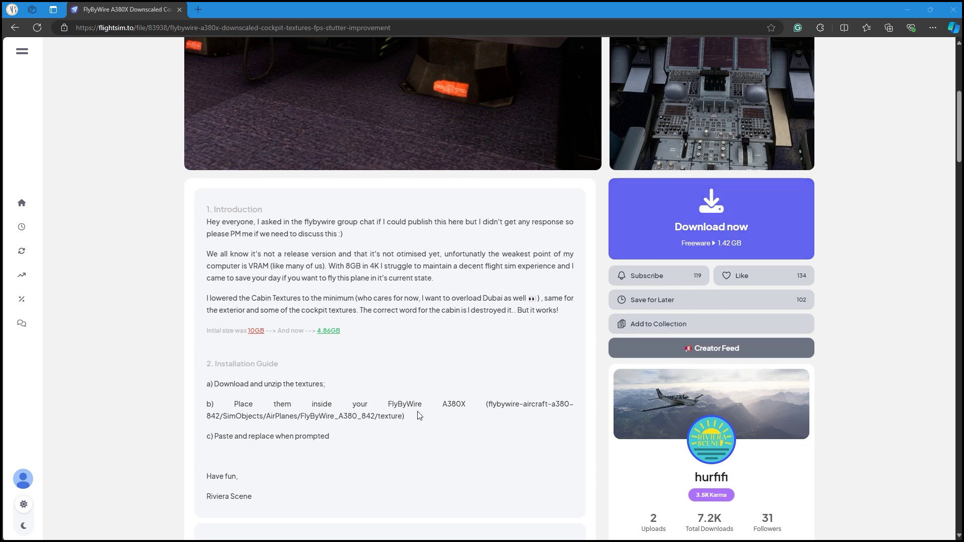
left_click_drag(1, 246, 552, 32)
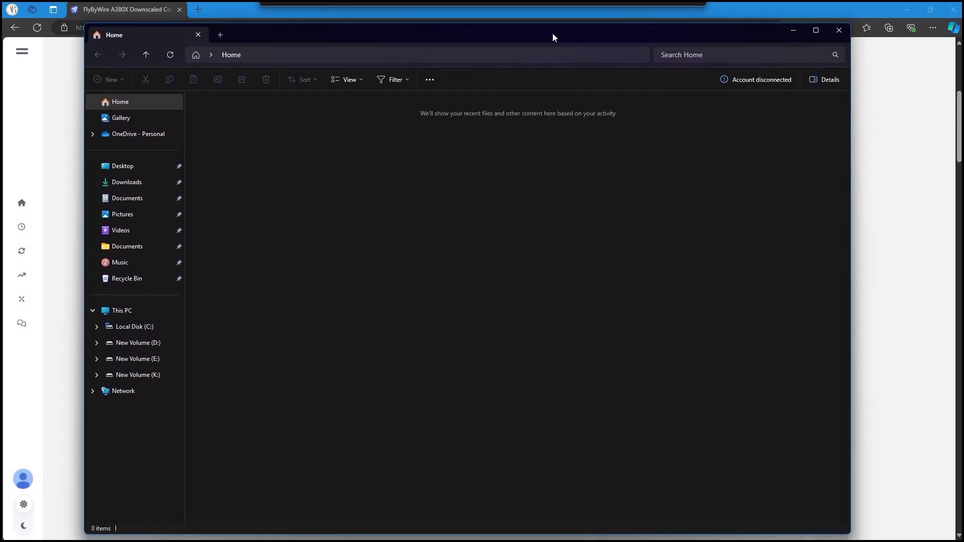
left_click(171, 376)
double_click(231, 126)
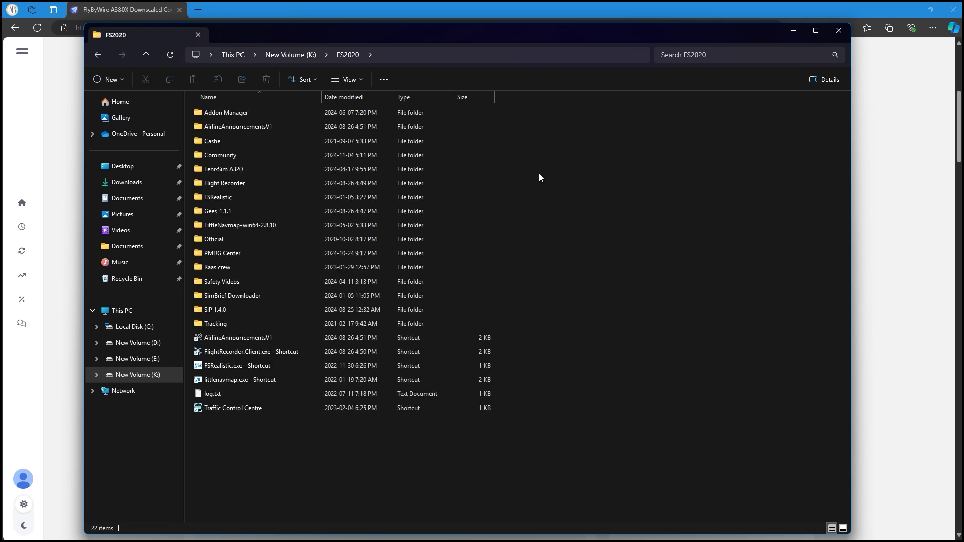
double_click(242, 156)
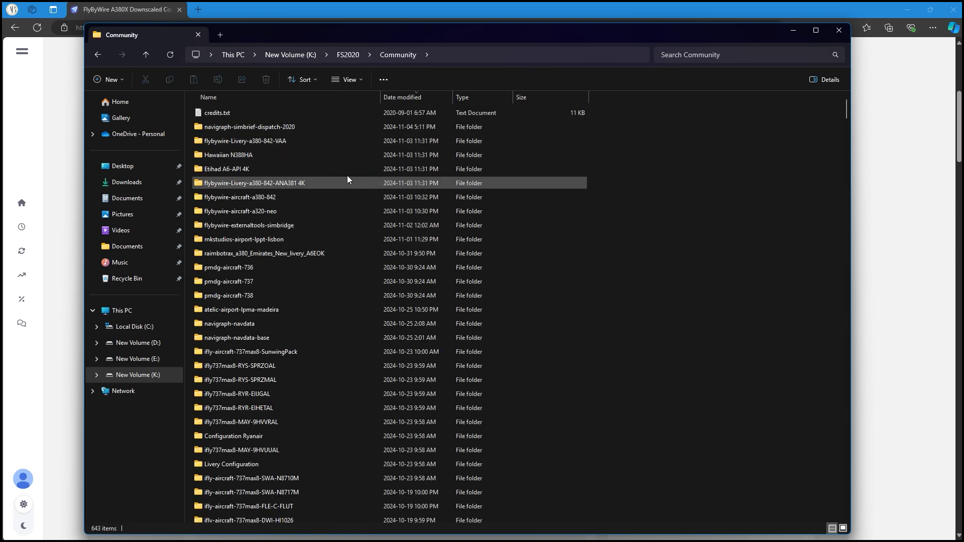
double_click(225, 197)
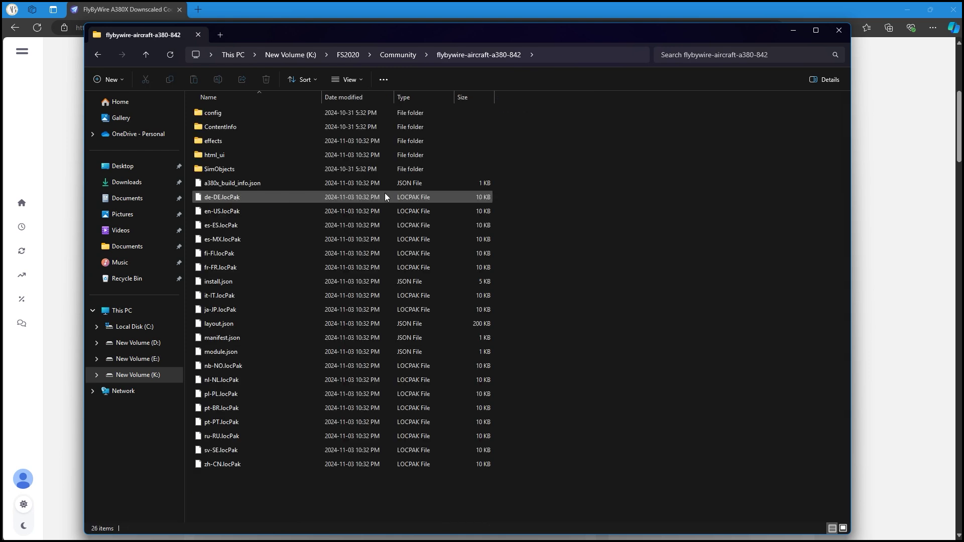
Step: Locate the texture folder under SimObjects\AirPlanes\FlyByWire_A380_842 and close the file browser window
double_click(223, 169)
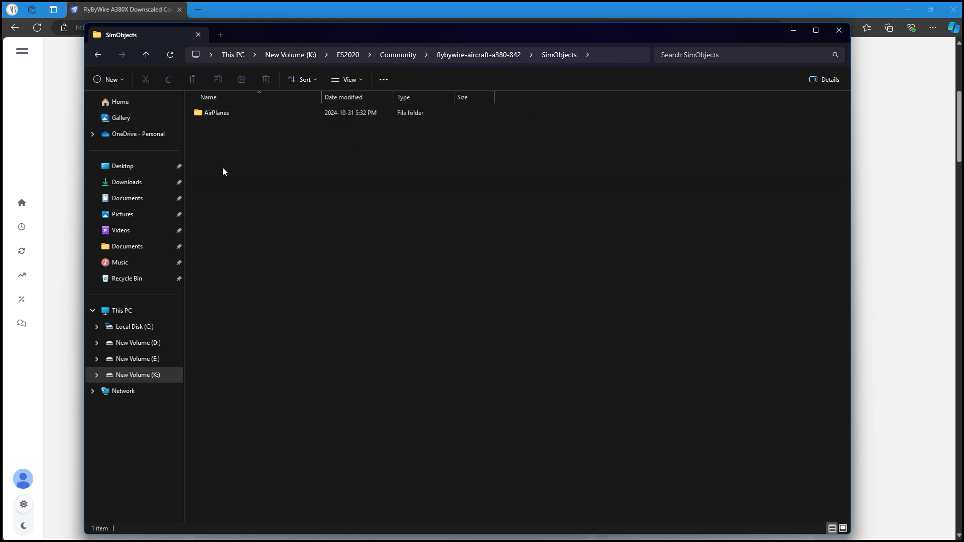
double_click(220, 115)
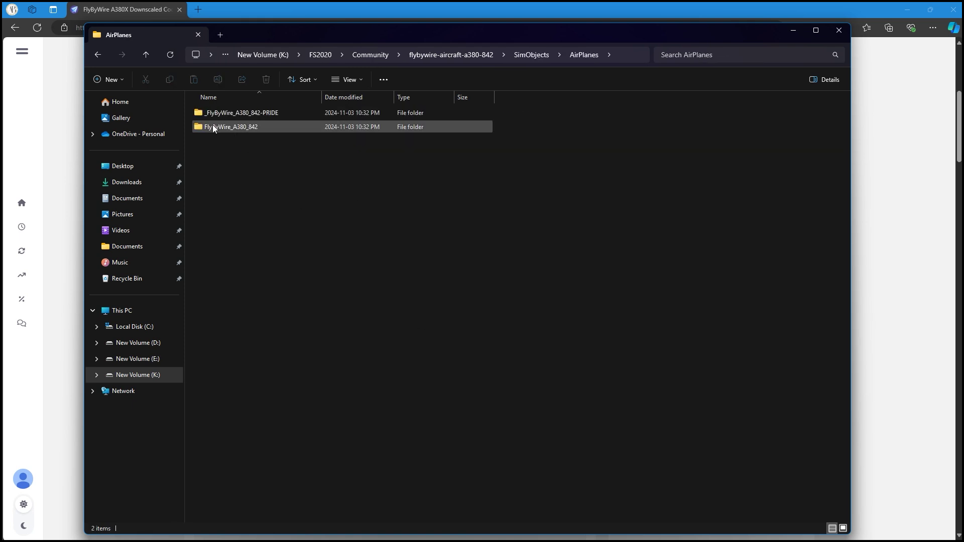
mouse_move(225, 132)
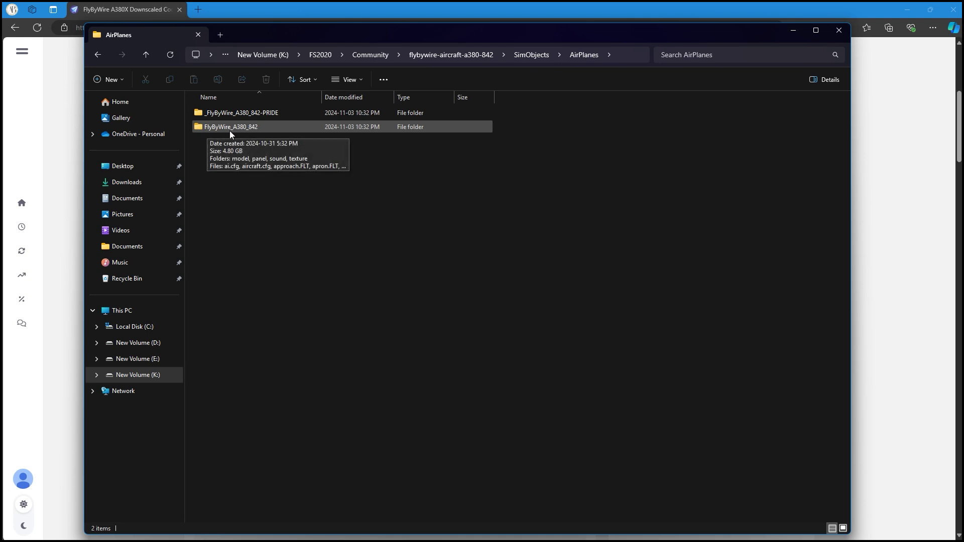
double_click(259, 127)
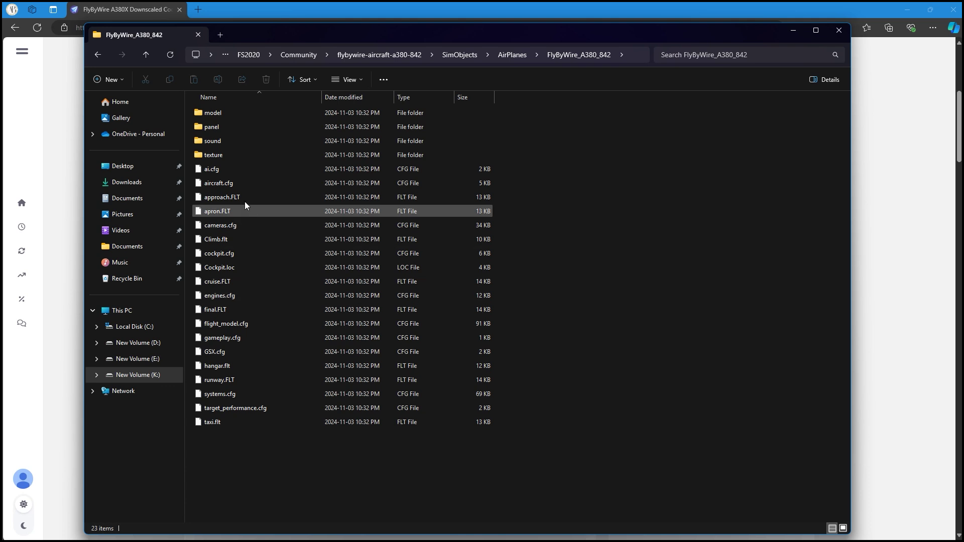
double_click(217, 156)
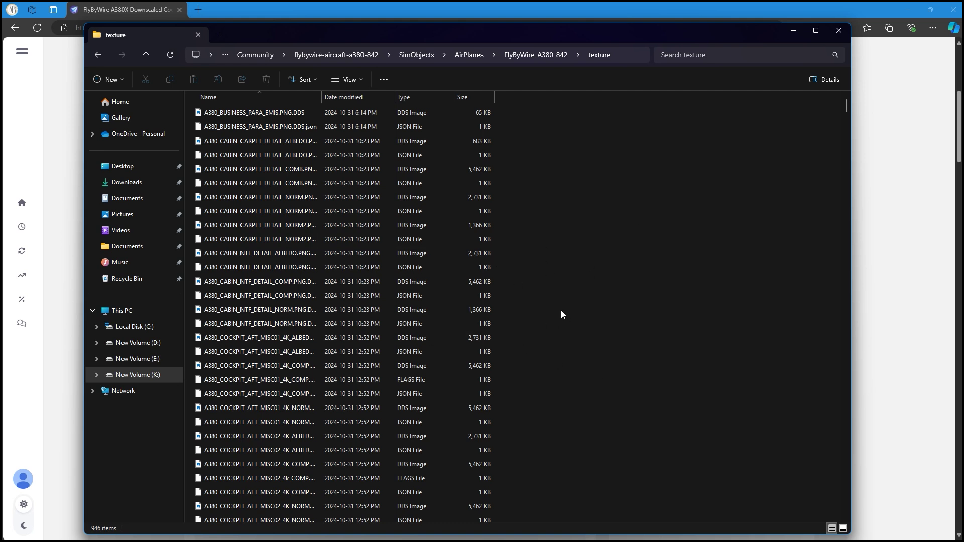
left_click(834, 34)
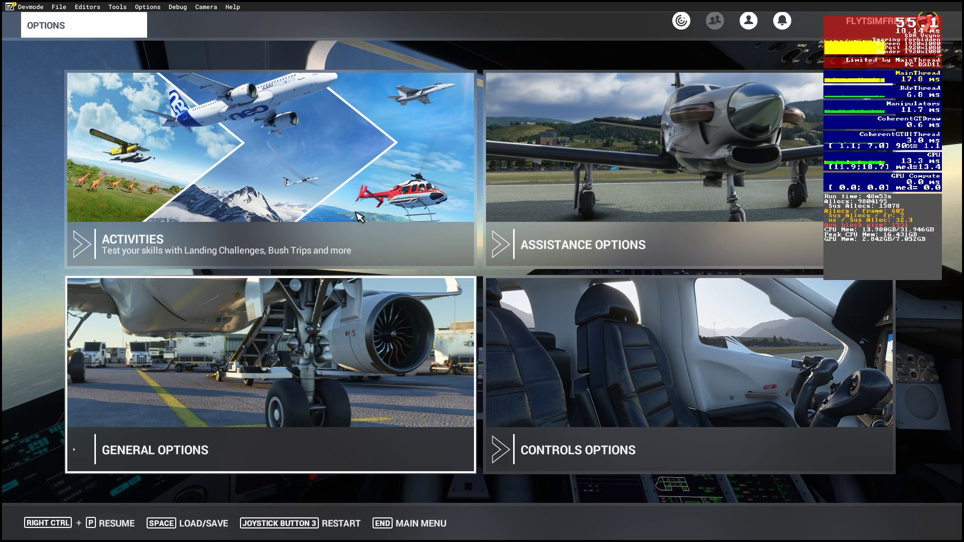
Step: Open the simulator's General Options and review the full list of PC graphics settings
left_click(157, 317)
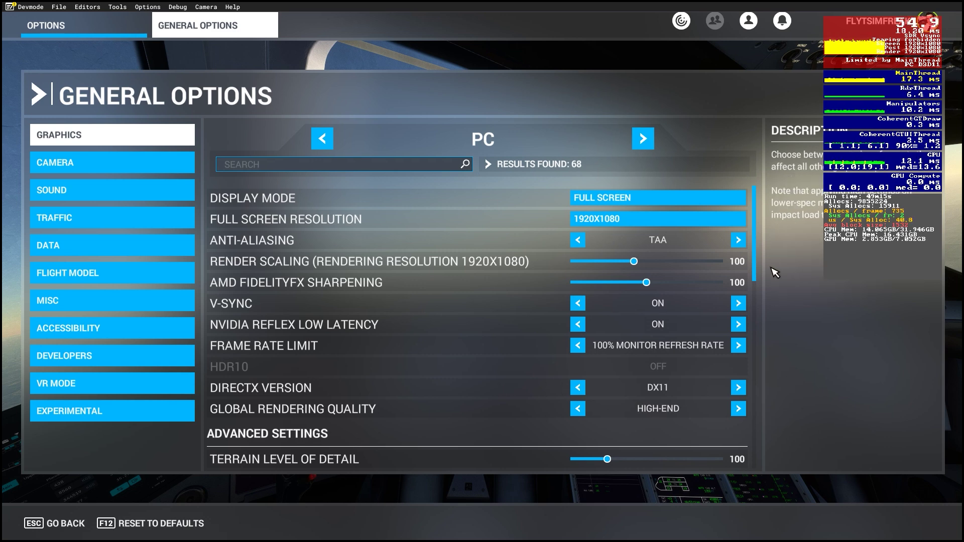
scroll(759, 241, "down", 1)
scroll(759, 244, "down", 1)
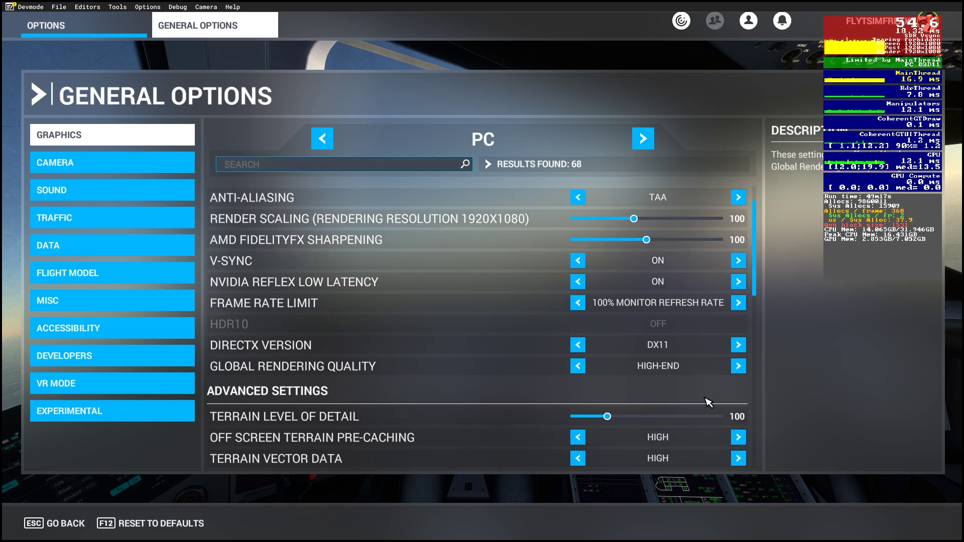
scroll(685, 452, "down", 15)
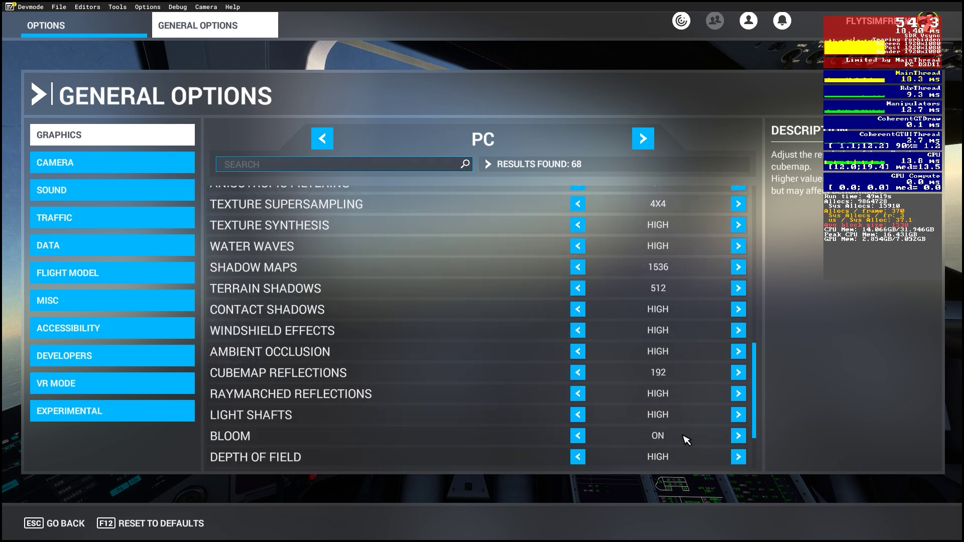
scroll(687, 417, "up", 15)
scroll(688, 411, "up", 10)
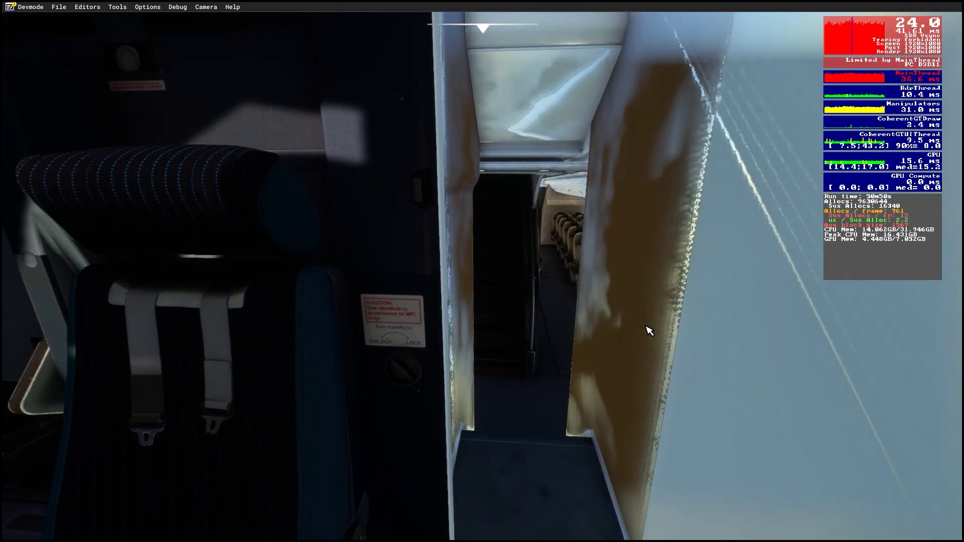
Step: Move the camera through the cockpit doorway, inspect the rear cockpit textures, and return to the captain's view
key("w")
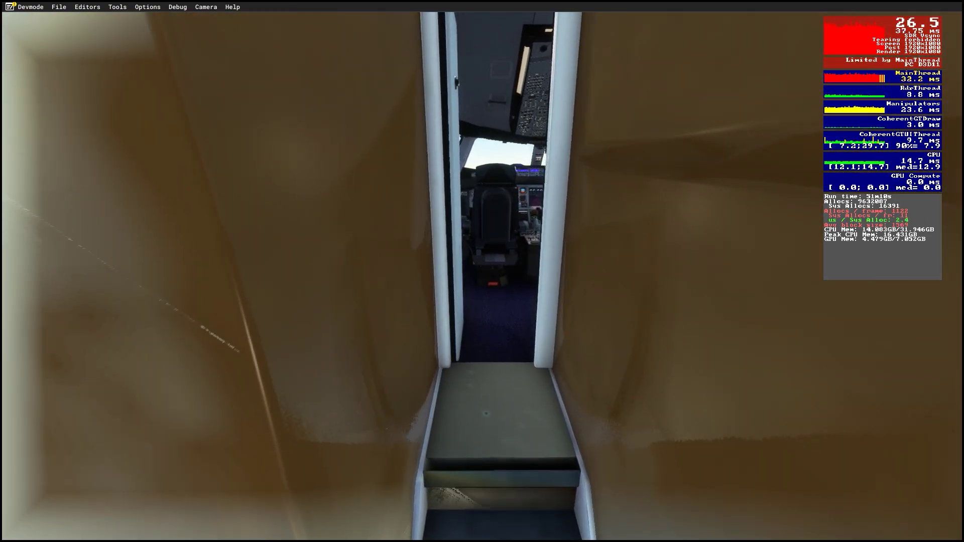
key("w")
key("w")
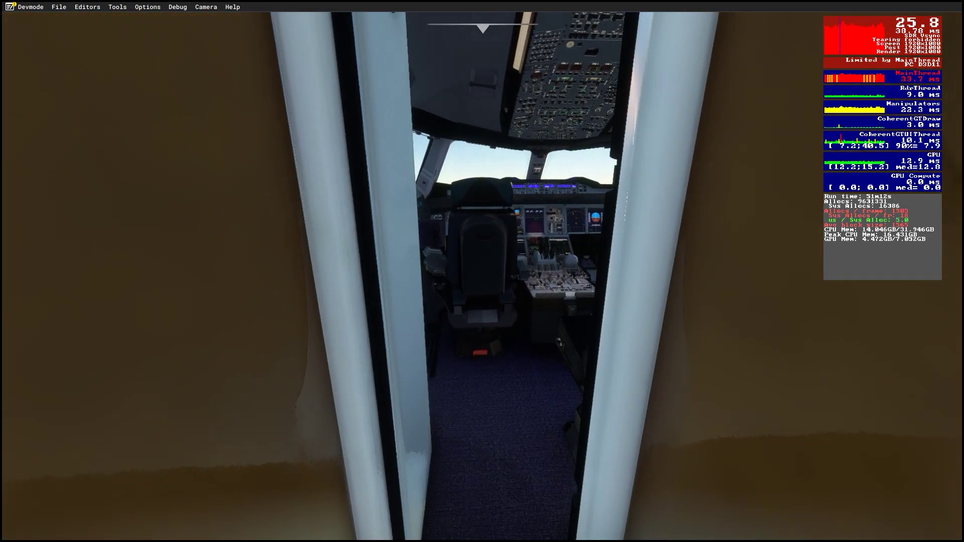
key("w")
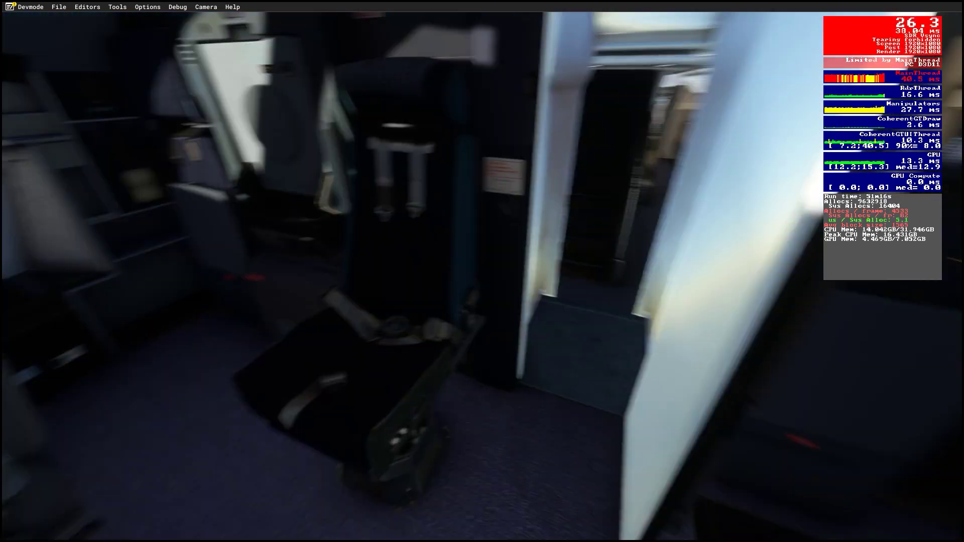
left_click_drag(482, 272, 596, 211)
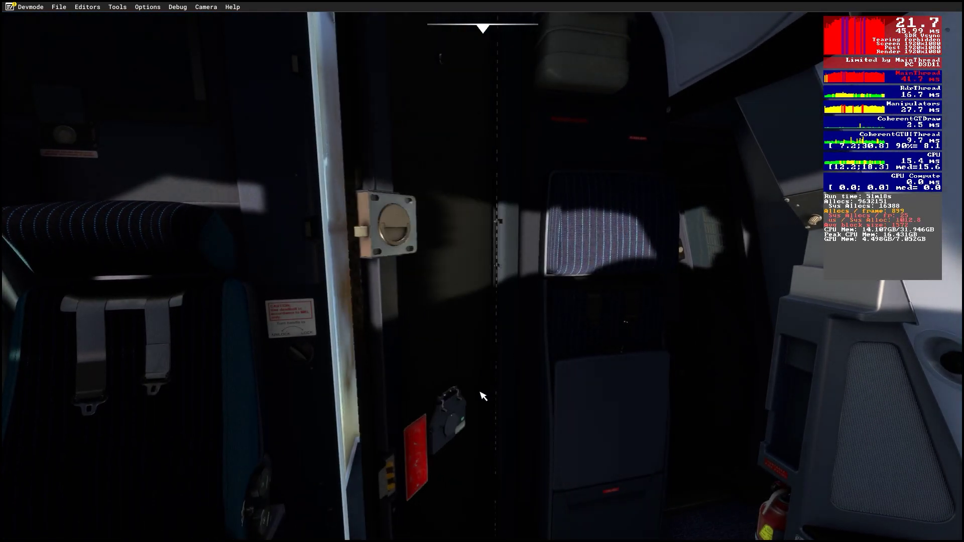
left_click_drag(482, 271, 251, 278)
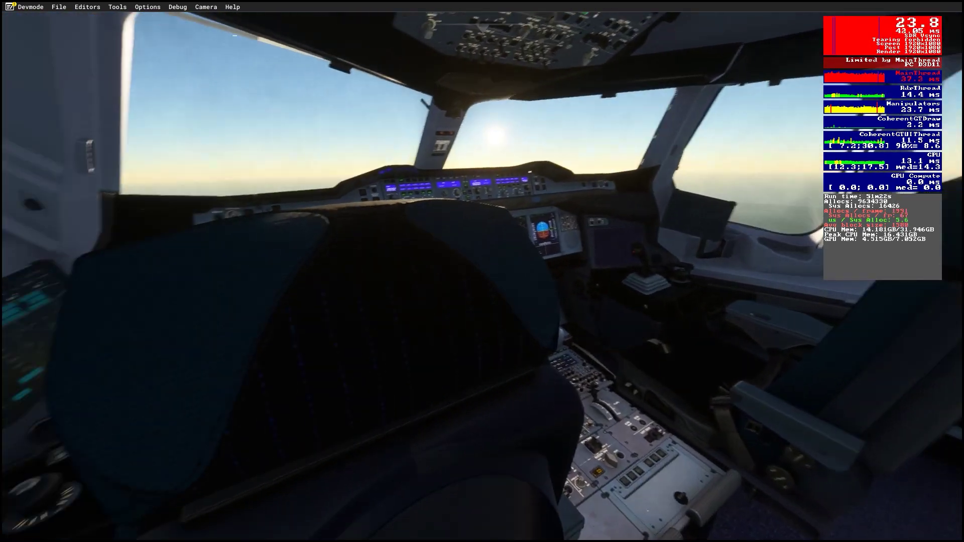
key("ctrl+space")
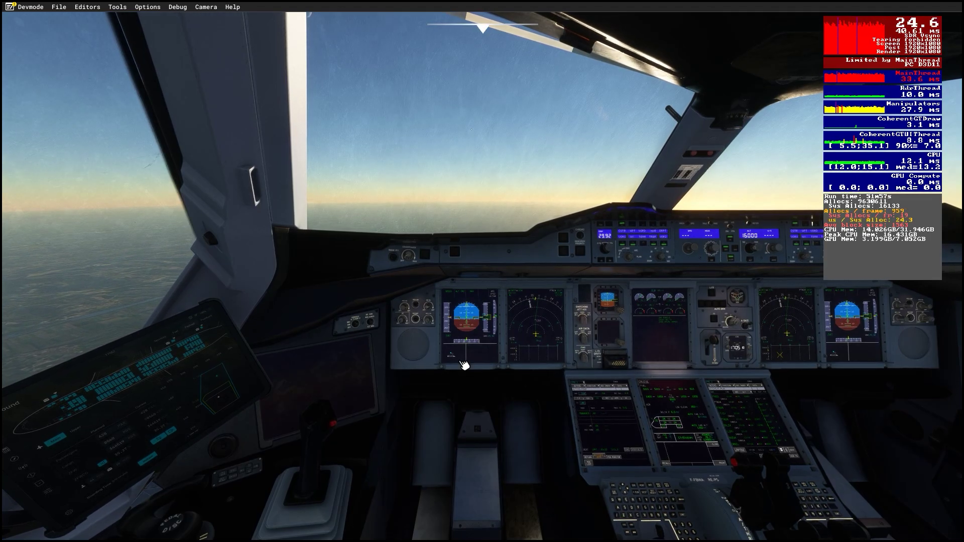
Step: Switch the captain's navigation display to PLAN mode and zoom its range in to show the airport map
scroll(533, 436, "up", 5)
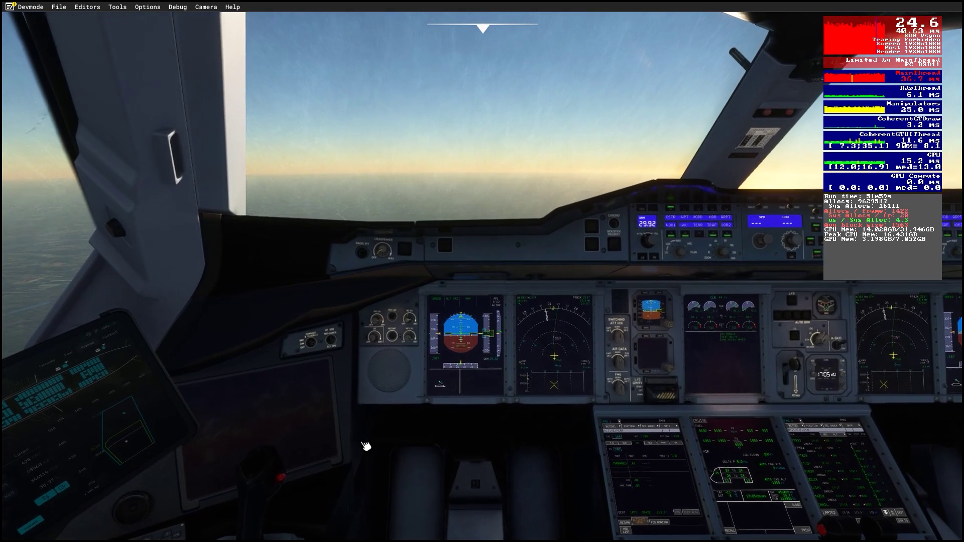
left_click_drag(366, 448, 405, 440)
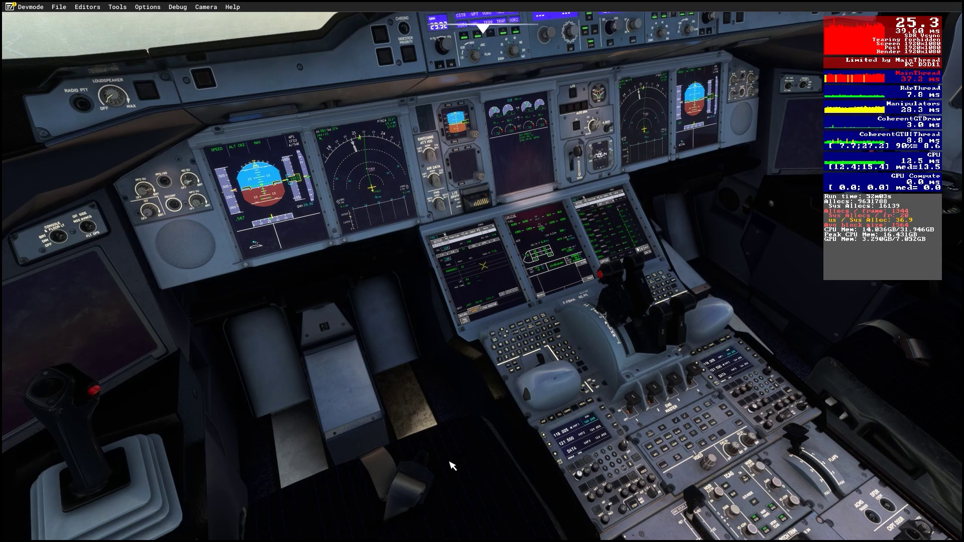
left_click_drag(483, 266, 422, 289)
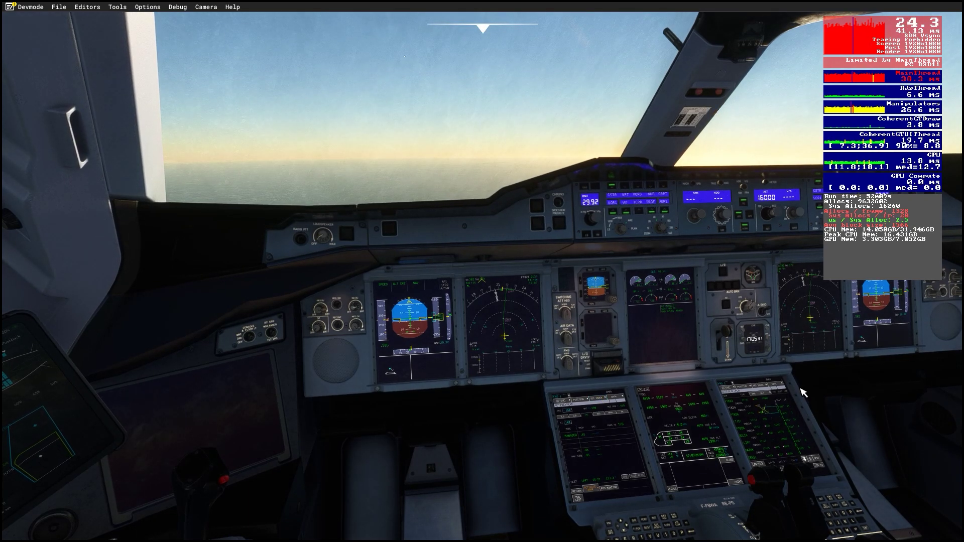
scroll(504, 370, "up", 2)
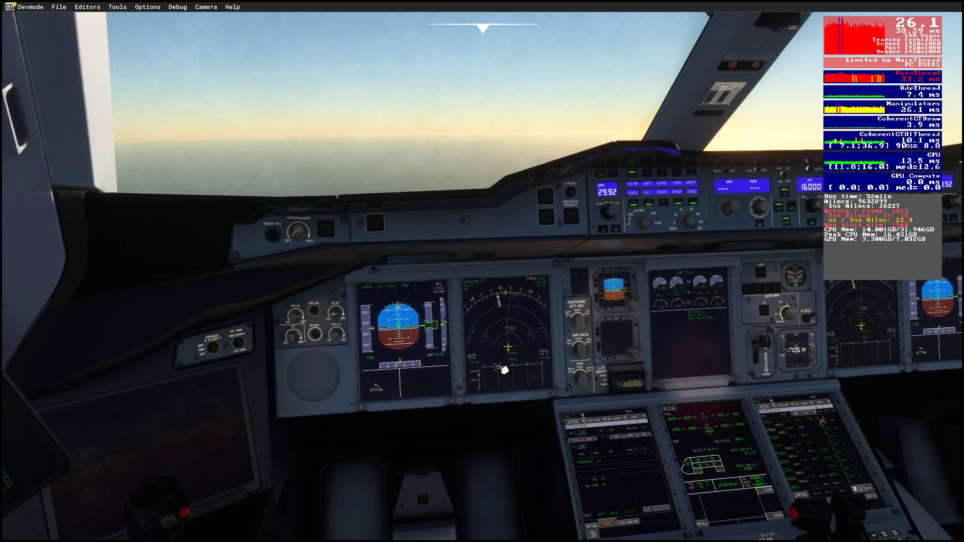
scroll(504, 370, "up", 3)
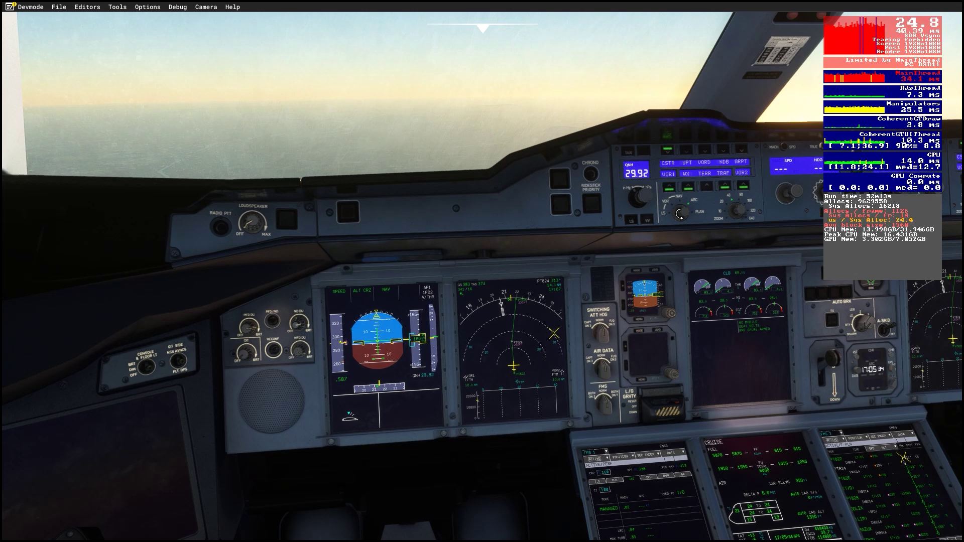
scroll(680, 214, "up", 1)
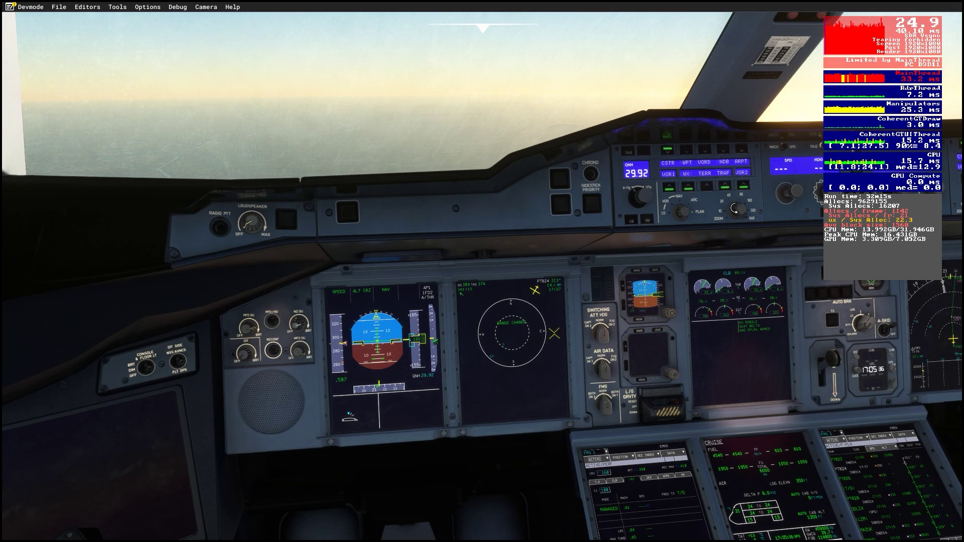
scroll(735, 208, "down", 1)
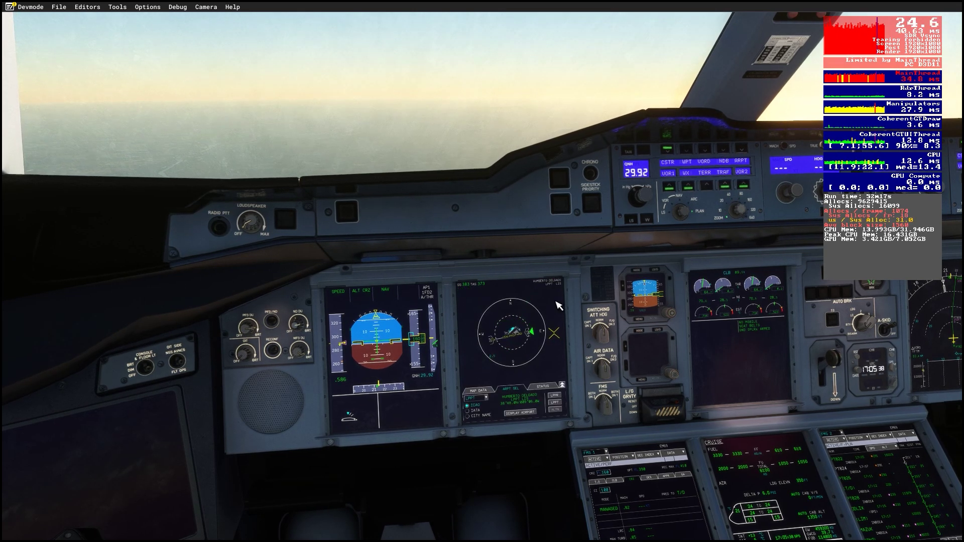
left_click(520, 410)
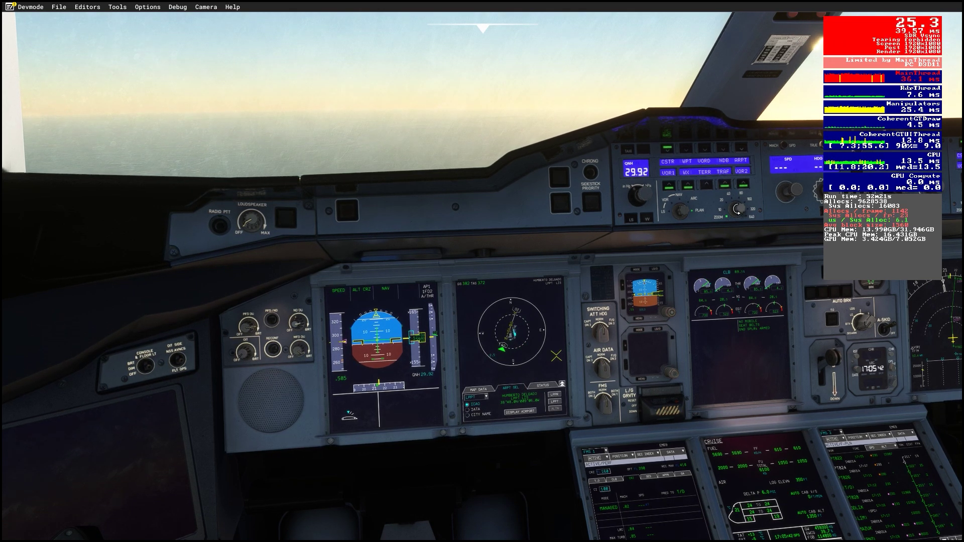
scroll(737, 210, "down", 1)
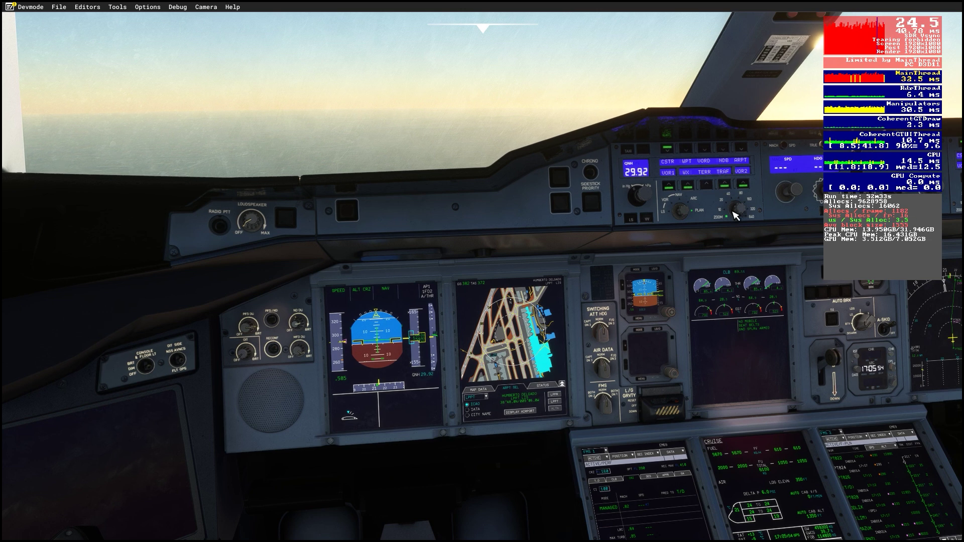
Step: Zoom the captain's navigation display range back out and return it to ARC mode
scroll(735, 212, "up", 1)
scroll(734, 212, "up", 1)
scroll(735, 212, "up", 2)
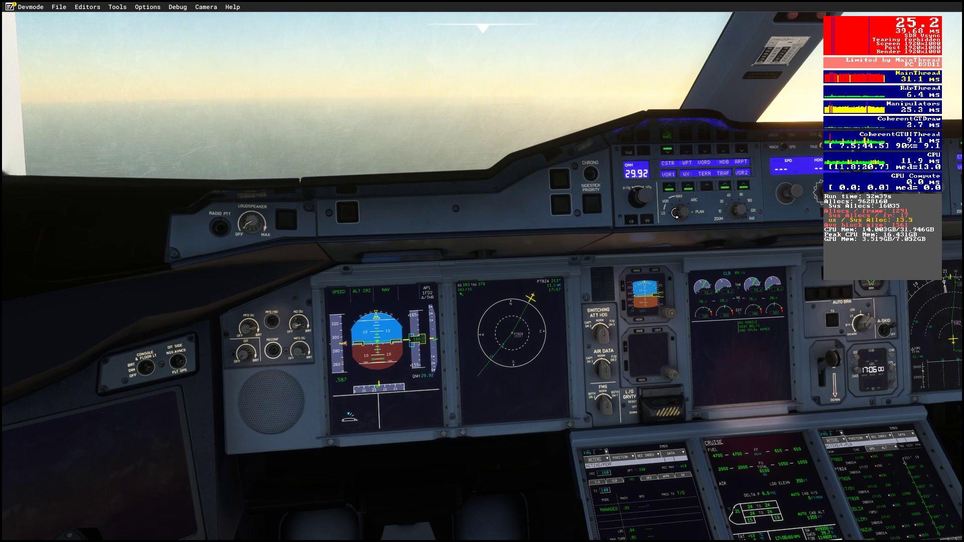
scroll(675, 214, "up", 1)
Step: Inspect the instrument panel across to the first officer's displays and return to a wide captain's view
left_click_drag(556, 331, 804, 321)
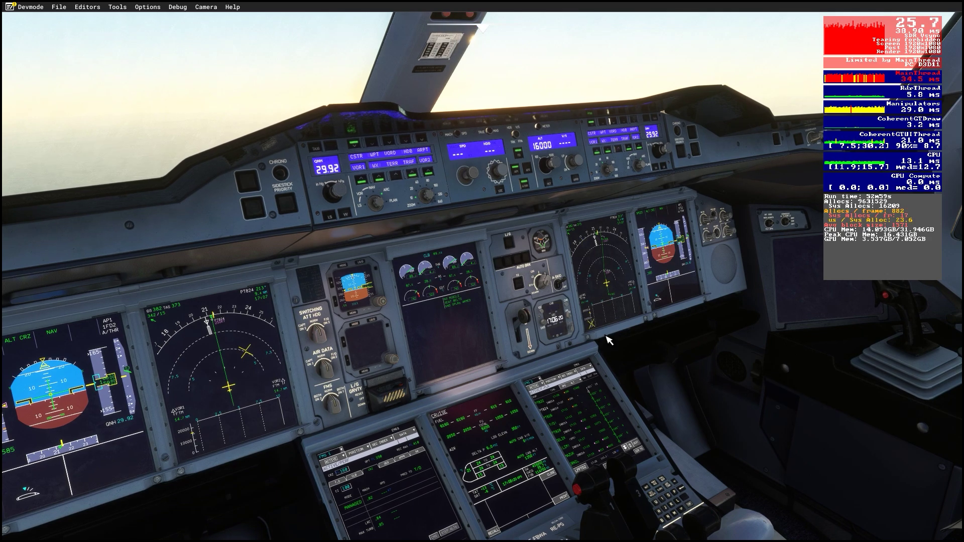
right_click(648, 316)
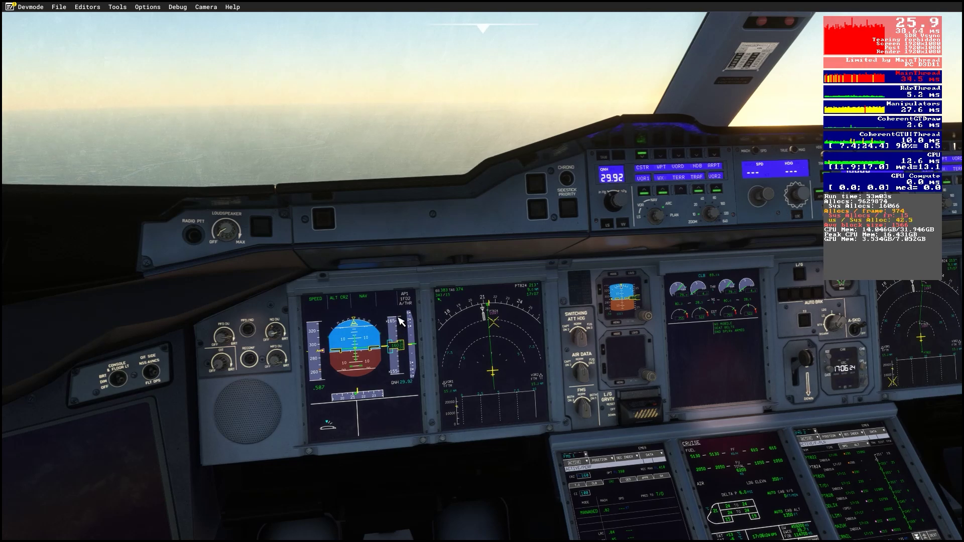
scroll(493, 335, "down", 6)
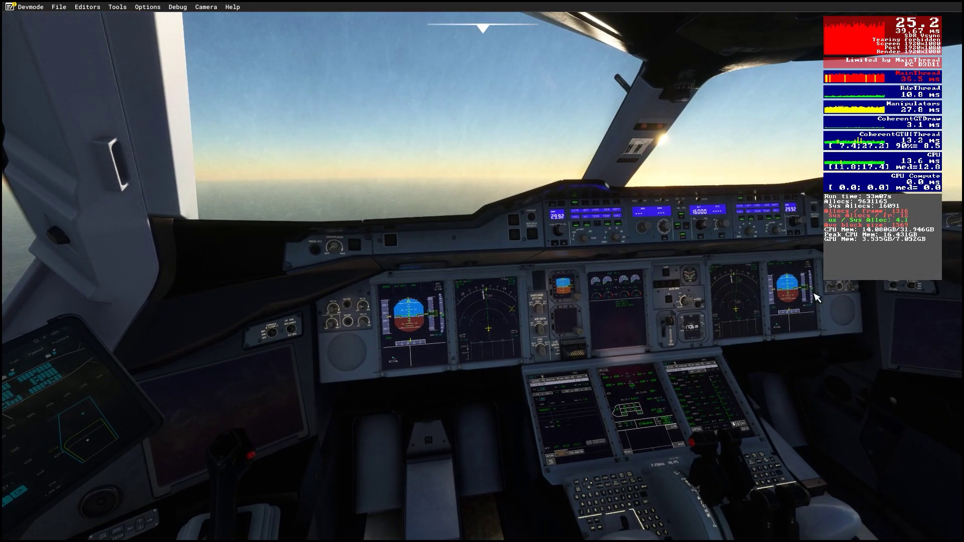
right_click(658, 343)
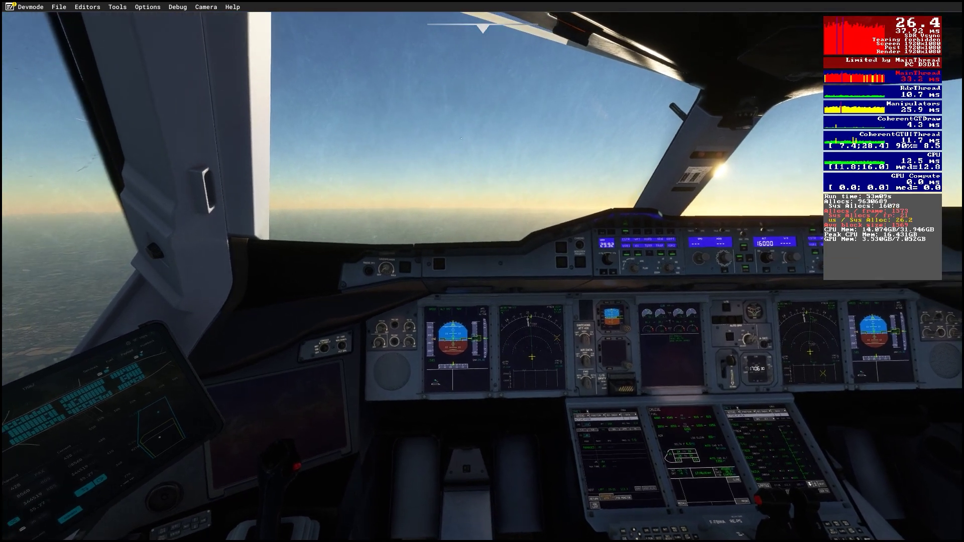
Step: Switch to the external view, orbit around the Emirates A380 to inspect its exterior from both sides and behind, and return to the cockpit
scroll(539, 409, "up", 1)
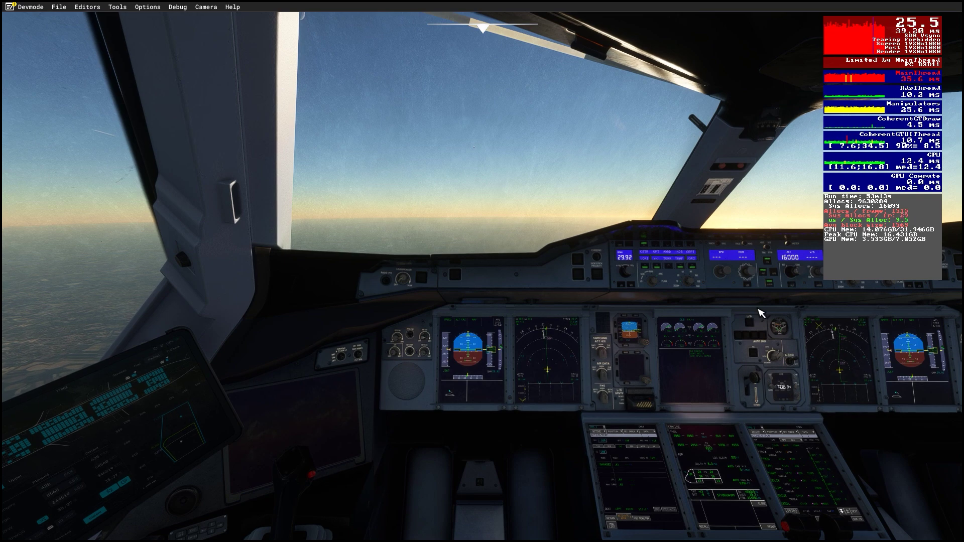
key("End")
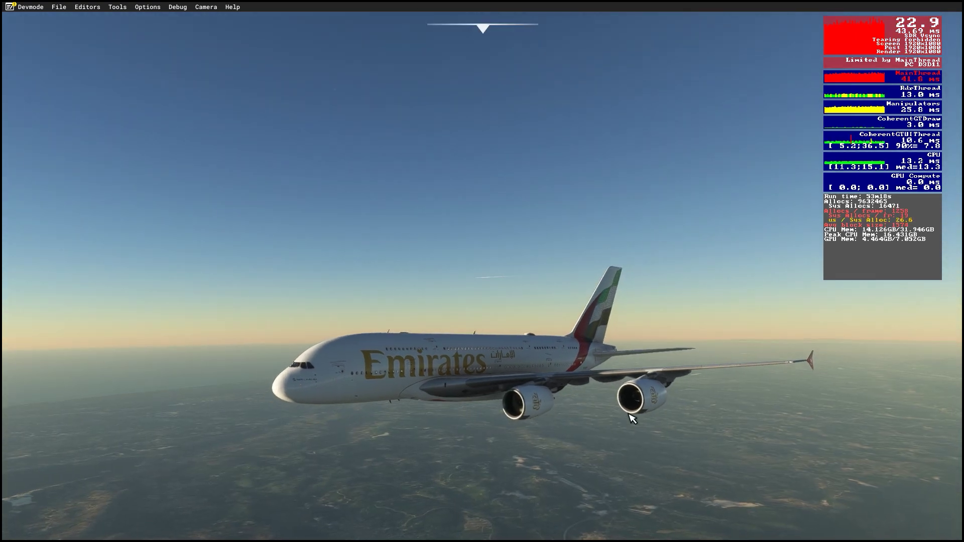
left_click_drag(630, 415, 743, 417)
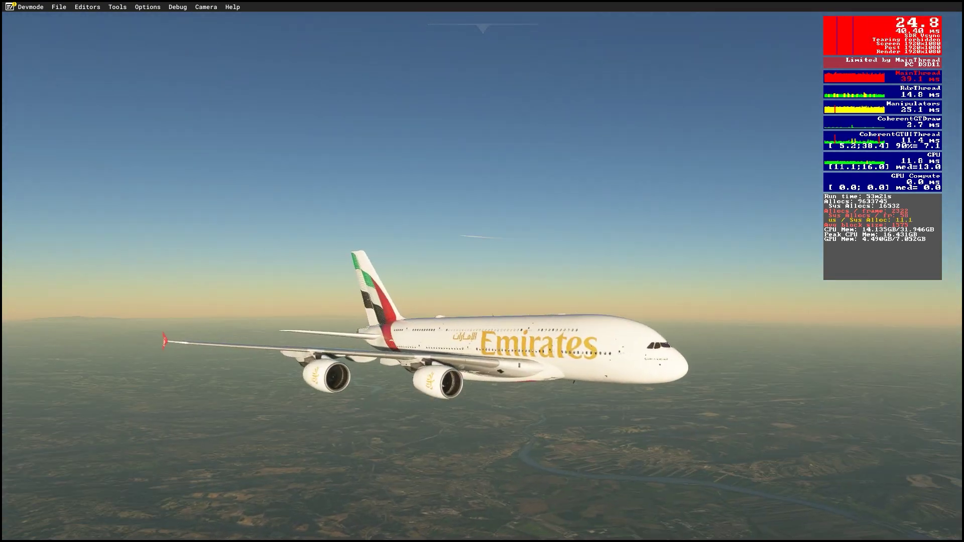
left_click_drag(670, 424, 703, 446)
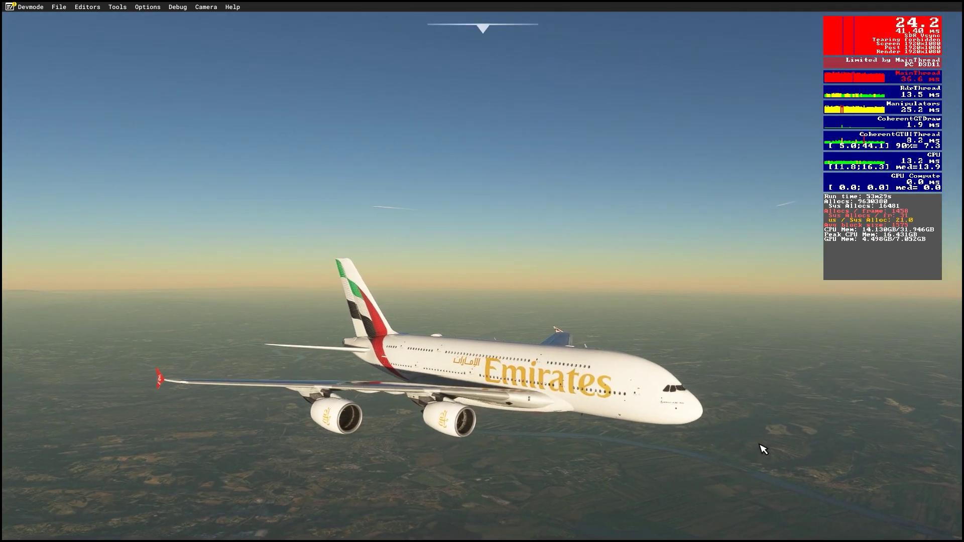
left_click_drag(548, 440, 592, 494)
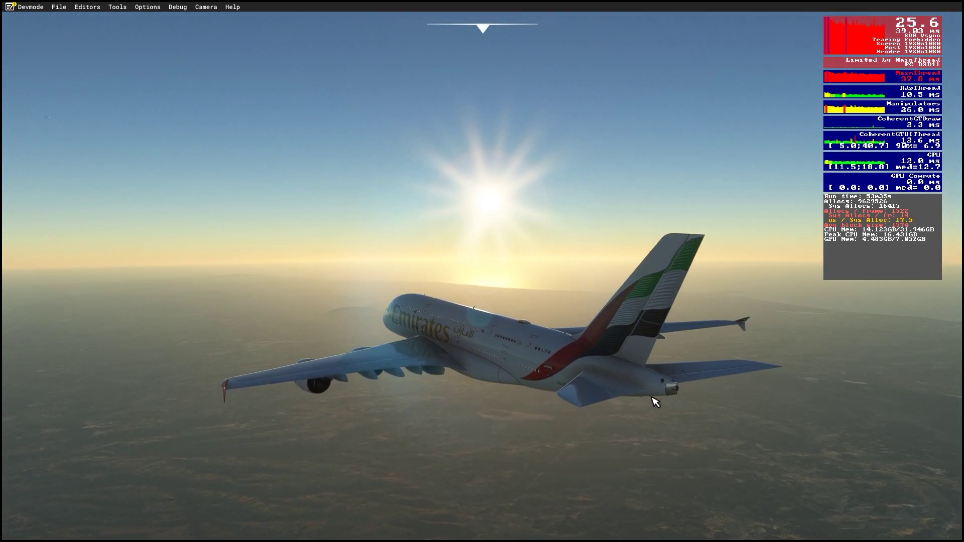
key("End")
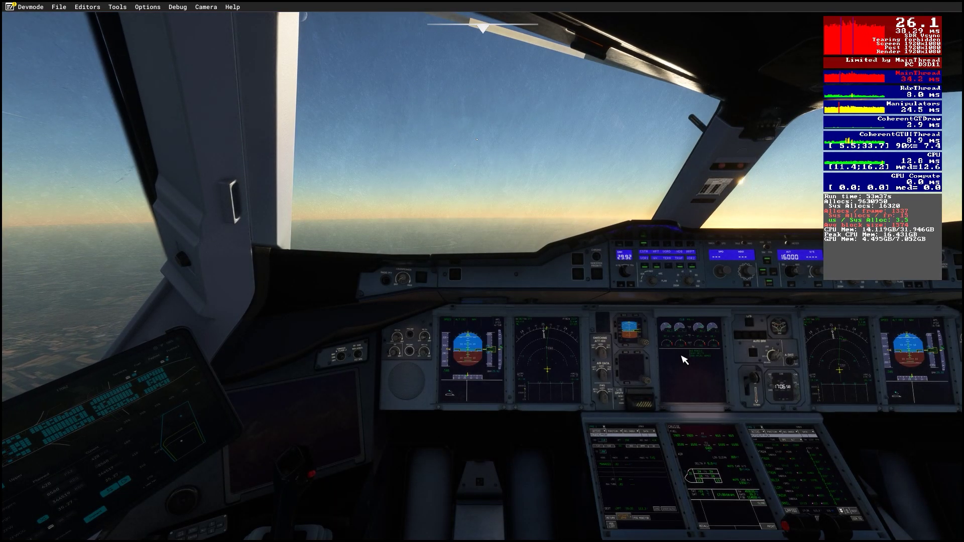